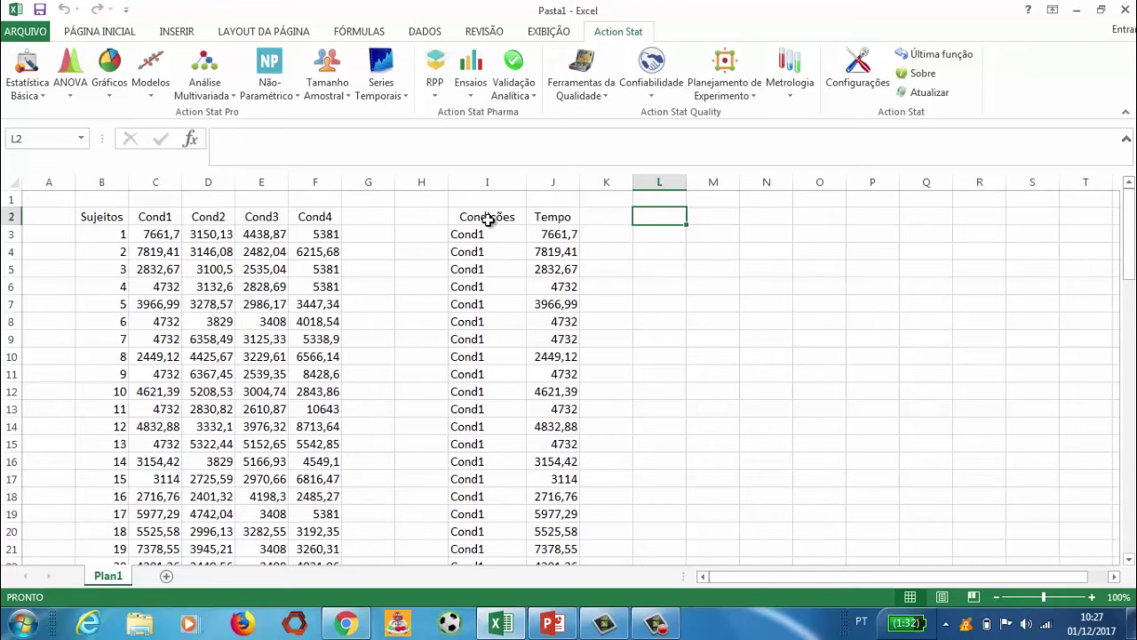
Step: Look through the Condições and Tempo columns down the sheet to review the stacked data
scroll(511, 248, "down", 13)
scroll(512, 248, "down", 7)
scroll(512, 247, "down", 4)
scroll(511, 247, "up", 15)
scroll(511, 248, "up", 9)
mouse_move(523, 632)
Step: Start a descriptive summary (Resumo Descritivo) with the Tempo values in J3:J82 of Plan1 as input data
left_click(24, 89)
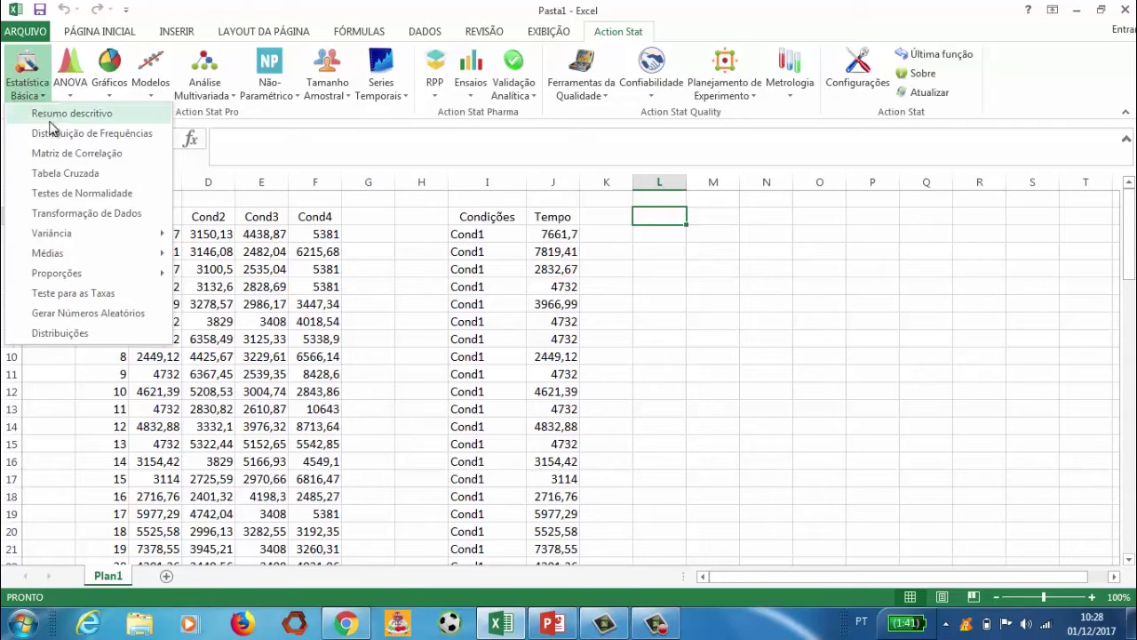
left_click(44, 116)
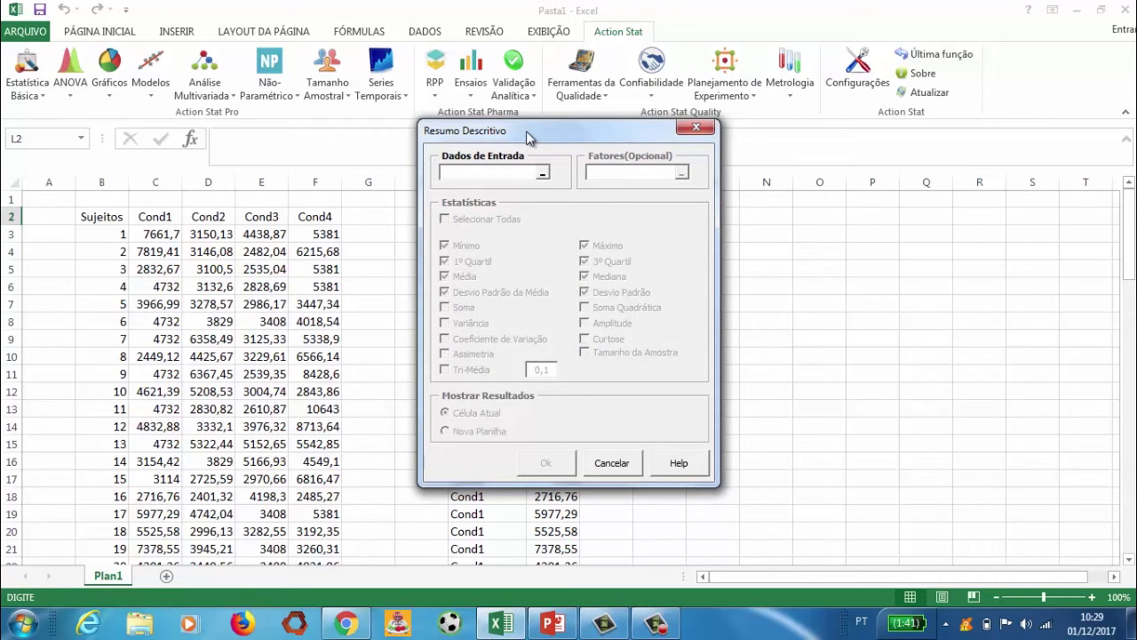
left_click_drag(536, 141, 738, 224)
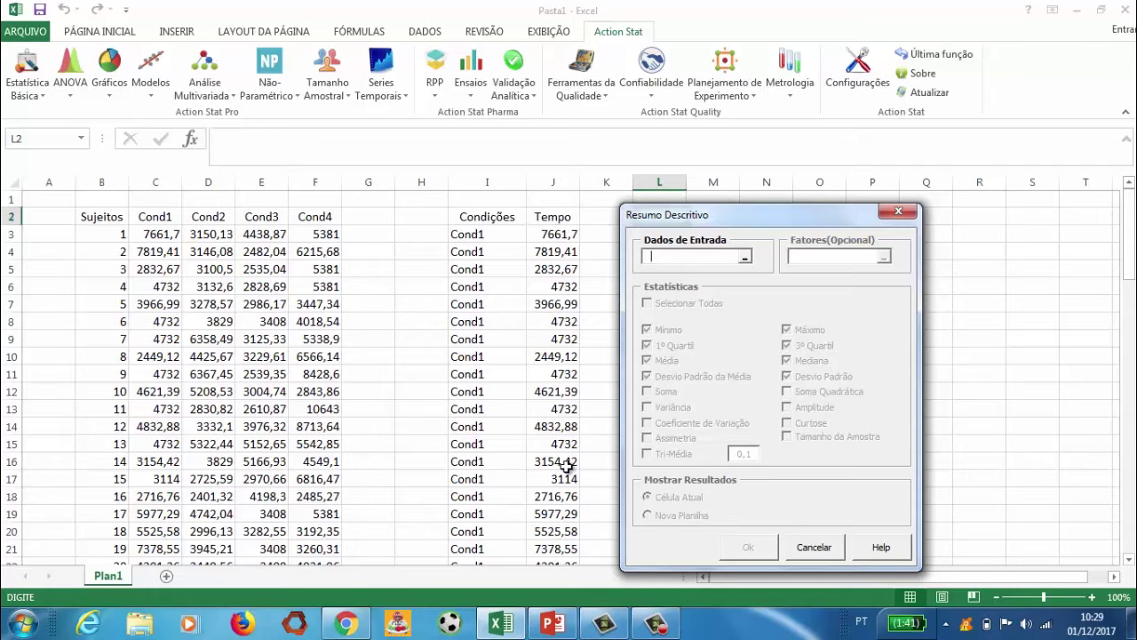
left_click_drag(558, 230, 574, 515)
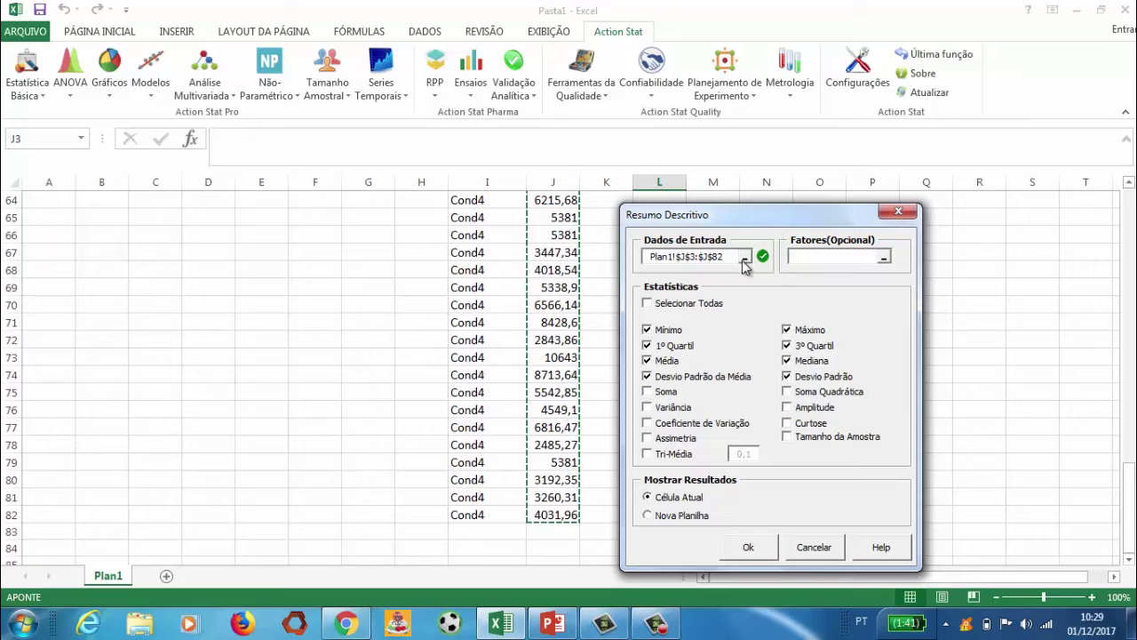
Step: Set the condition labels in I3:I82 of Plan1 as the descriptive summary's optional factor
left_click(803, 255)
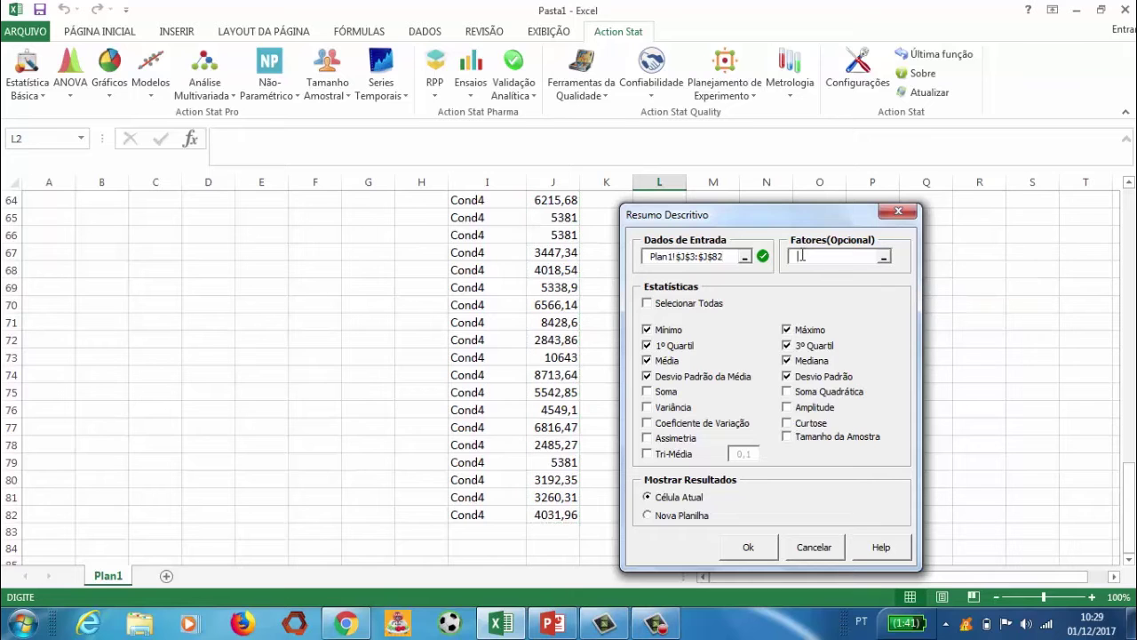
left_click_drag(471, 515, 477, 80)
left_click_drag(477, 81, 491, 234)
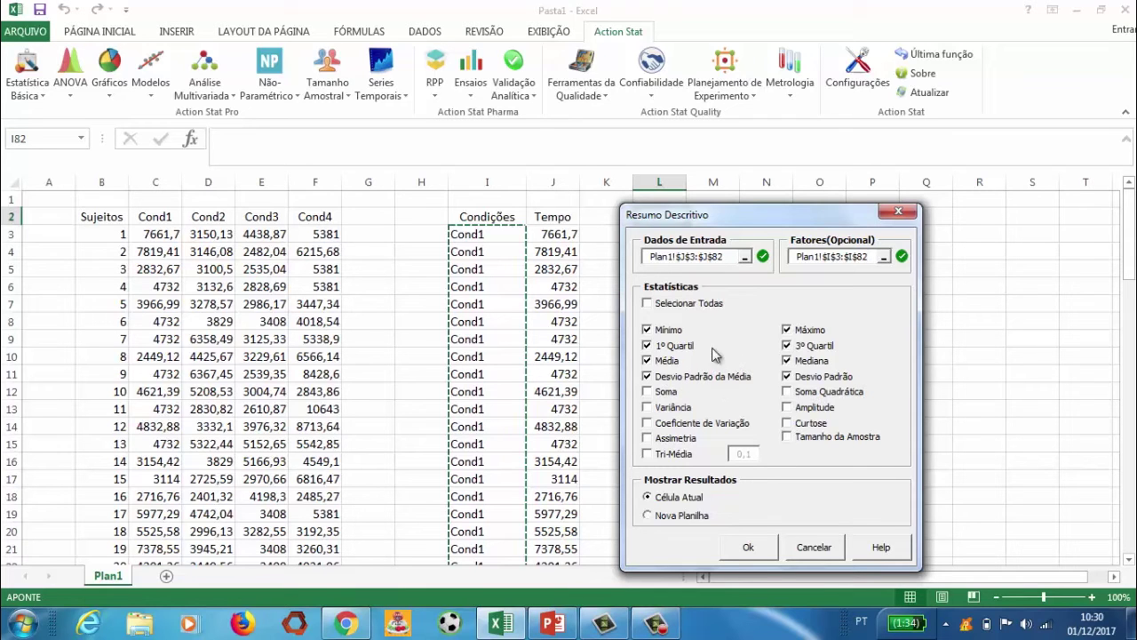
Step: Include all available statistics in the descriptive summary and generate the results in a new worksheet
left_click(647, 303)
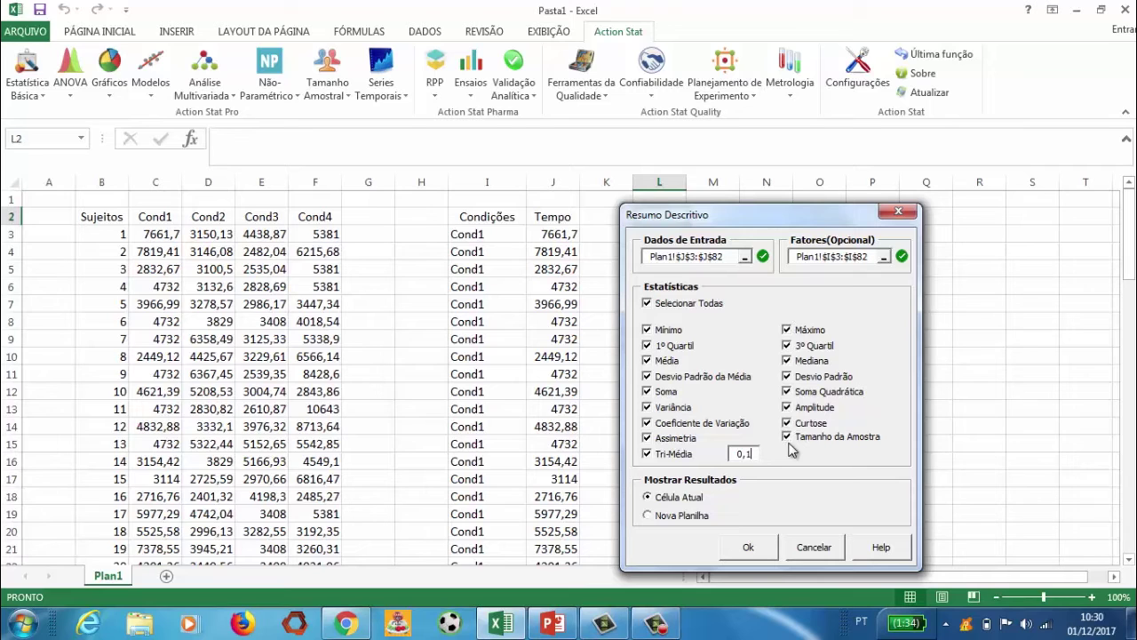
left_click(650, 519)
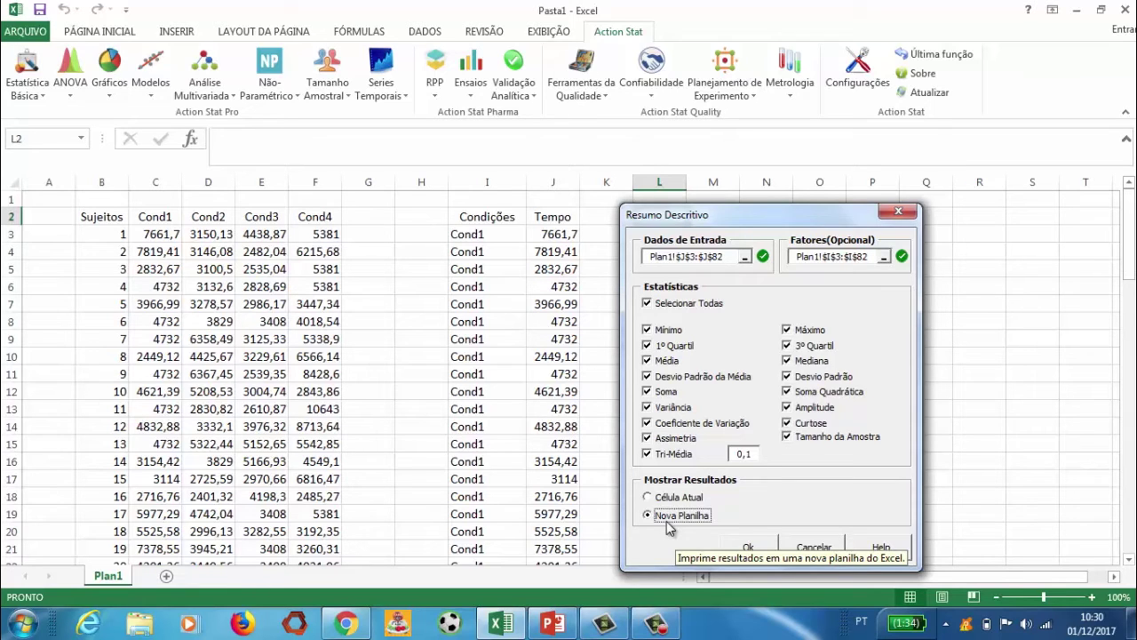
left_click(747, 549)
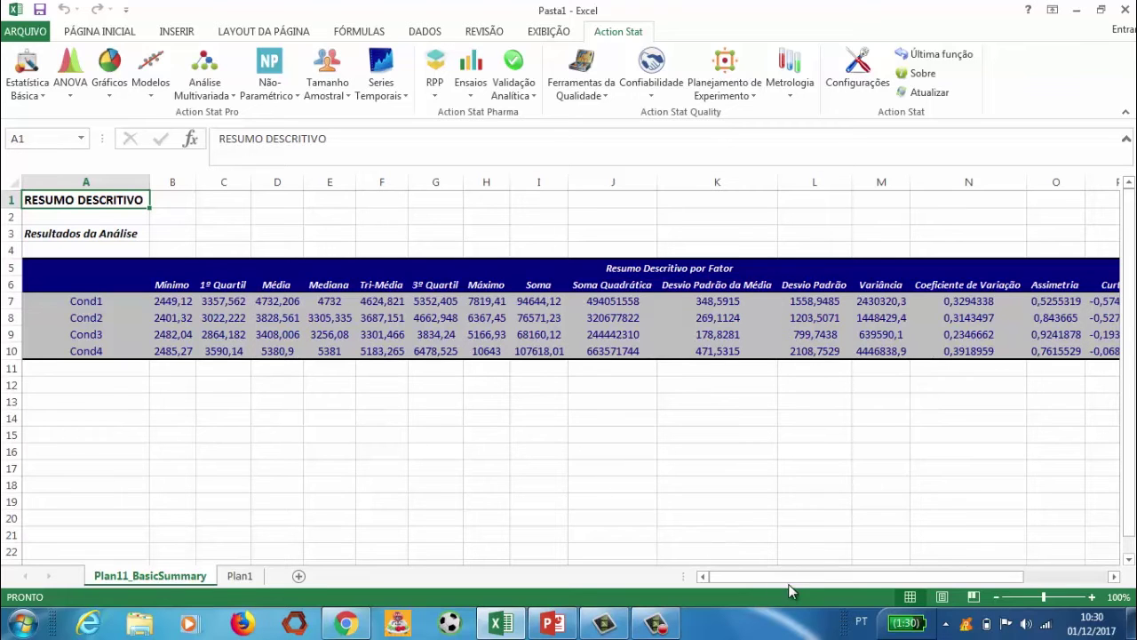
Step: Compare the summary results with the source data on Plan1, and examine Cond1's mean and coefficient of variation
left_click_drag(766, 576, 719, 552)
left_click(242, 577)
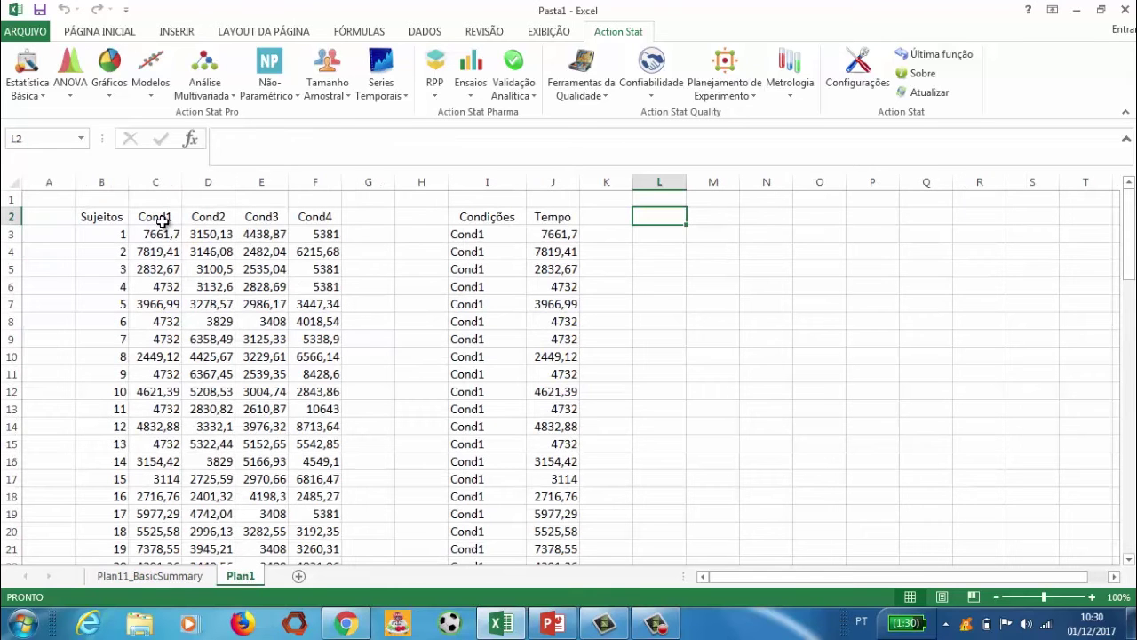
left_click(121, 579)
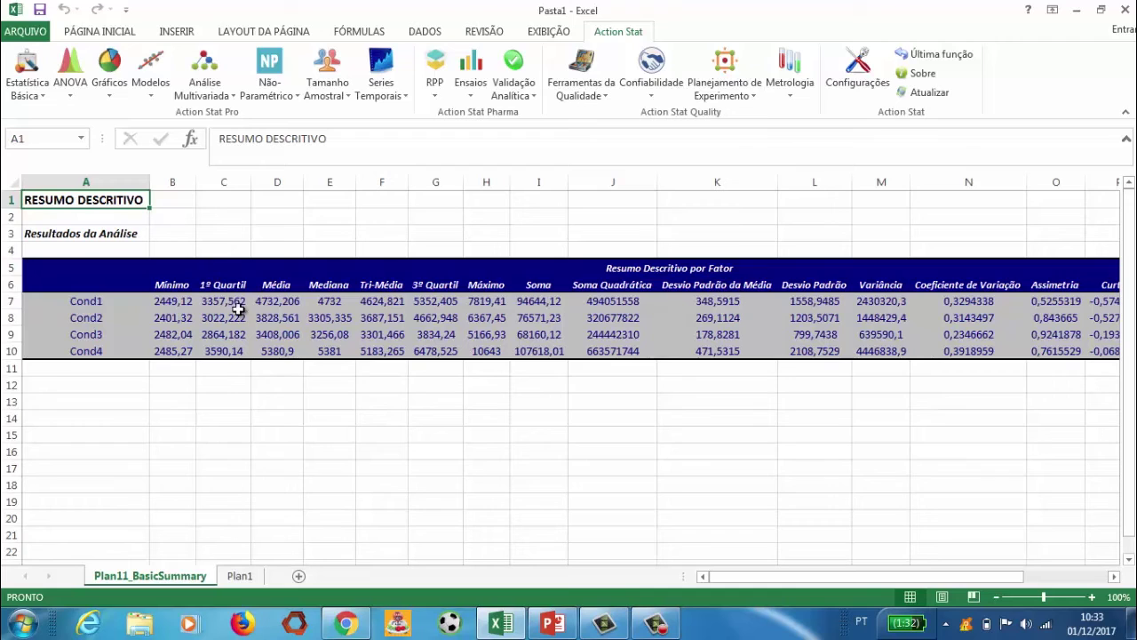
left_click(263, 302)
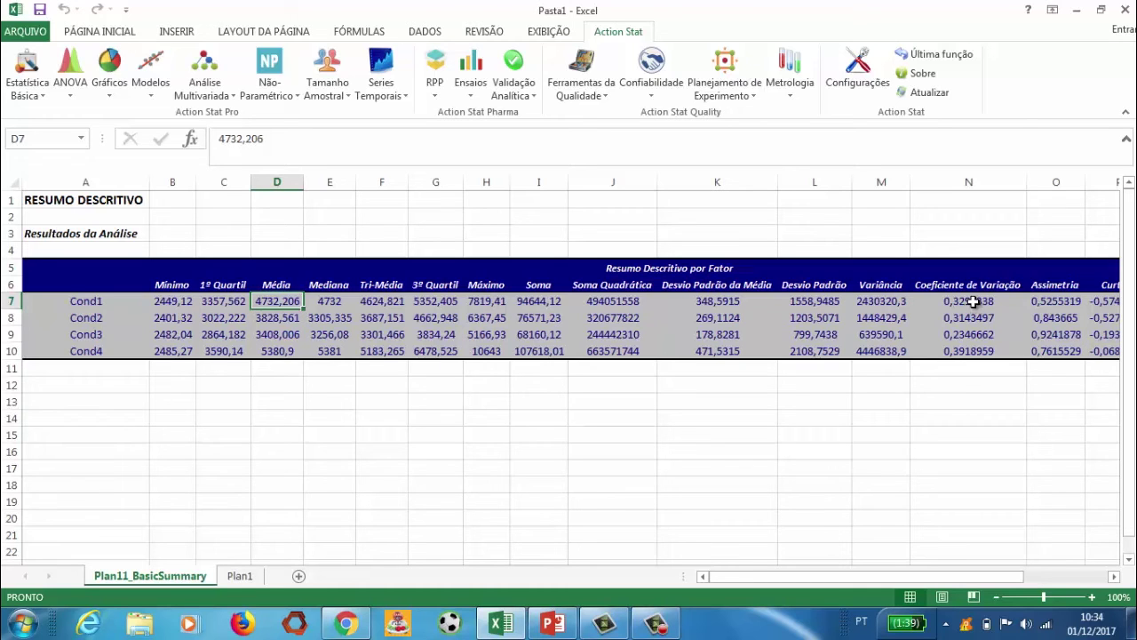
left_click(972, 302)
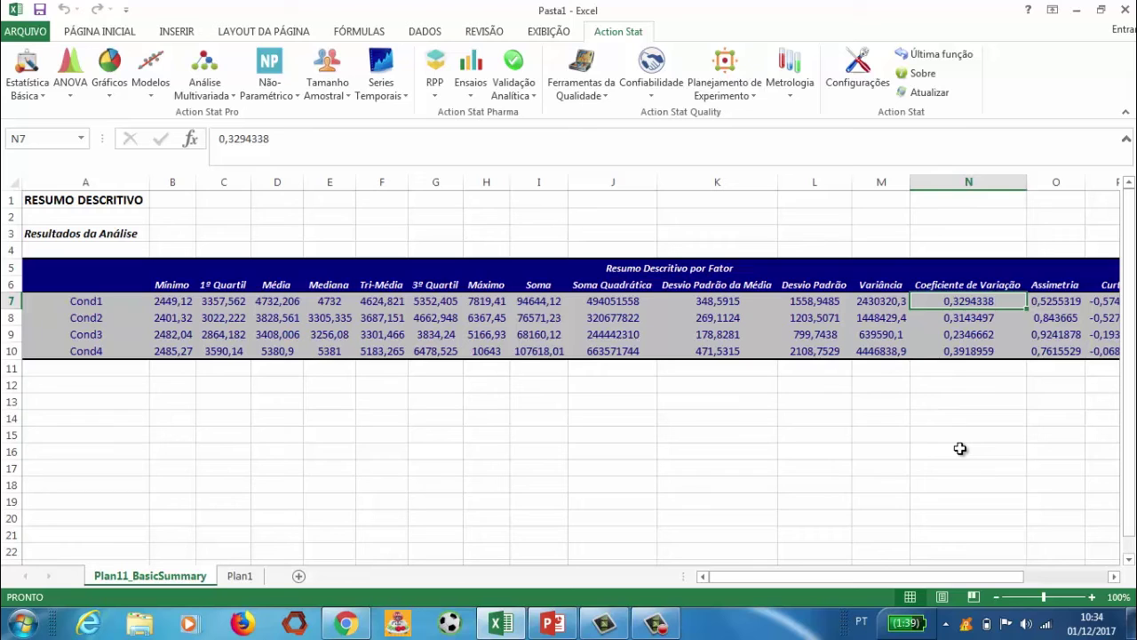
Step: Examine the skewness (Assimetria) value of each of the four conditions in the summary table
left_click(1115, 576)
left_click(1115, 577)
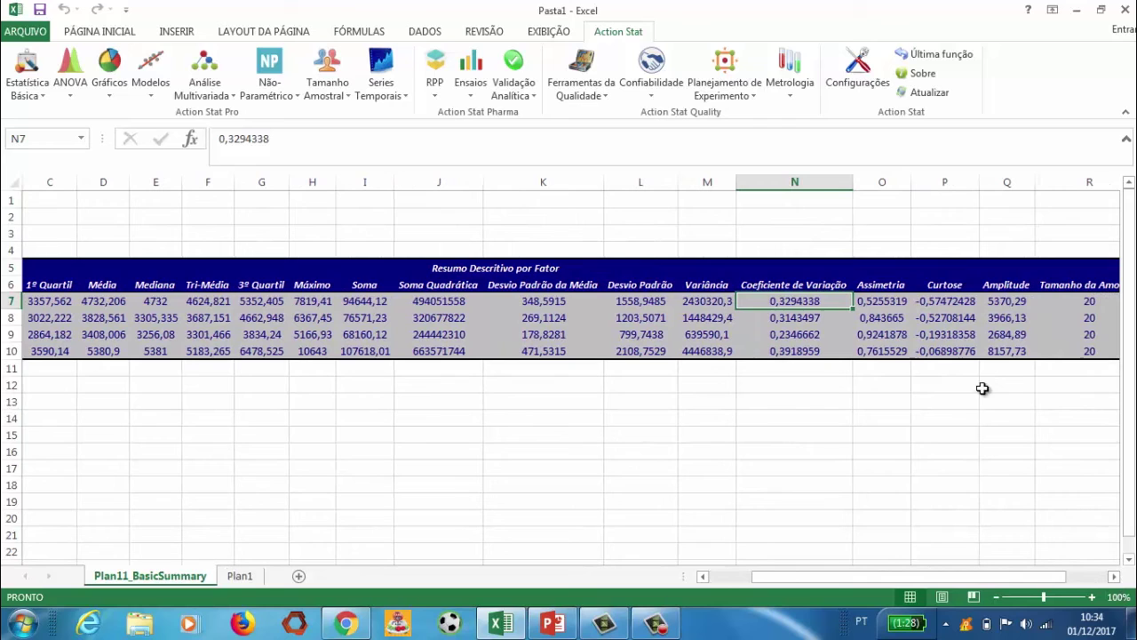
left_click(902, 302)
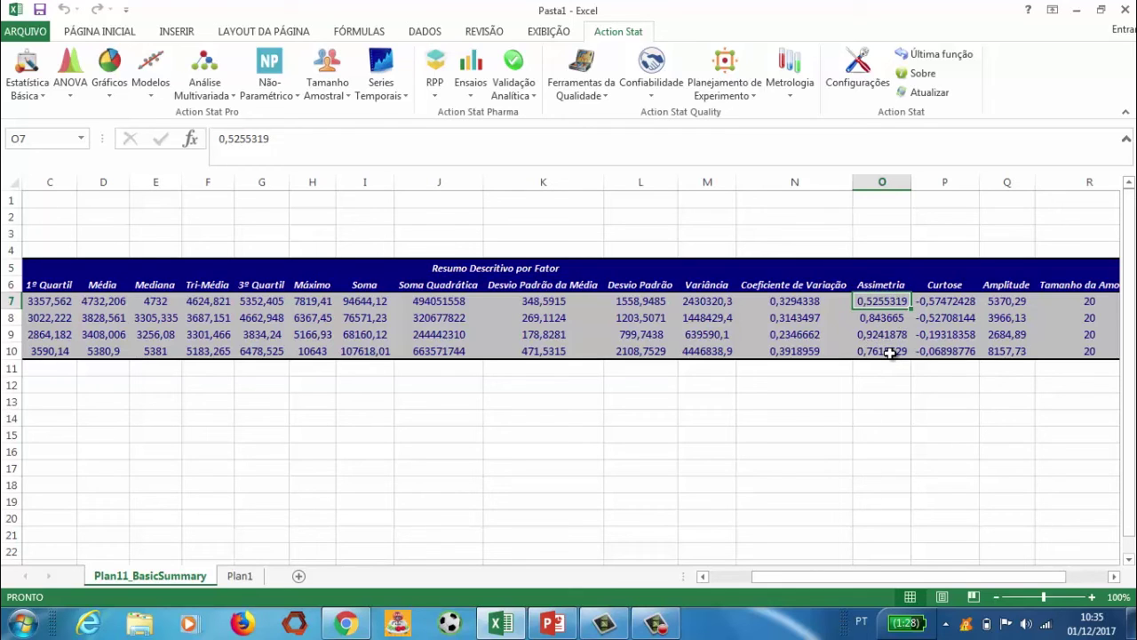
left_click(889, 352)
left_click(880, 336)
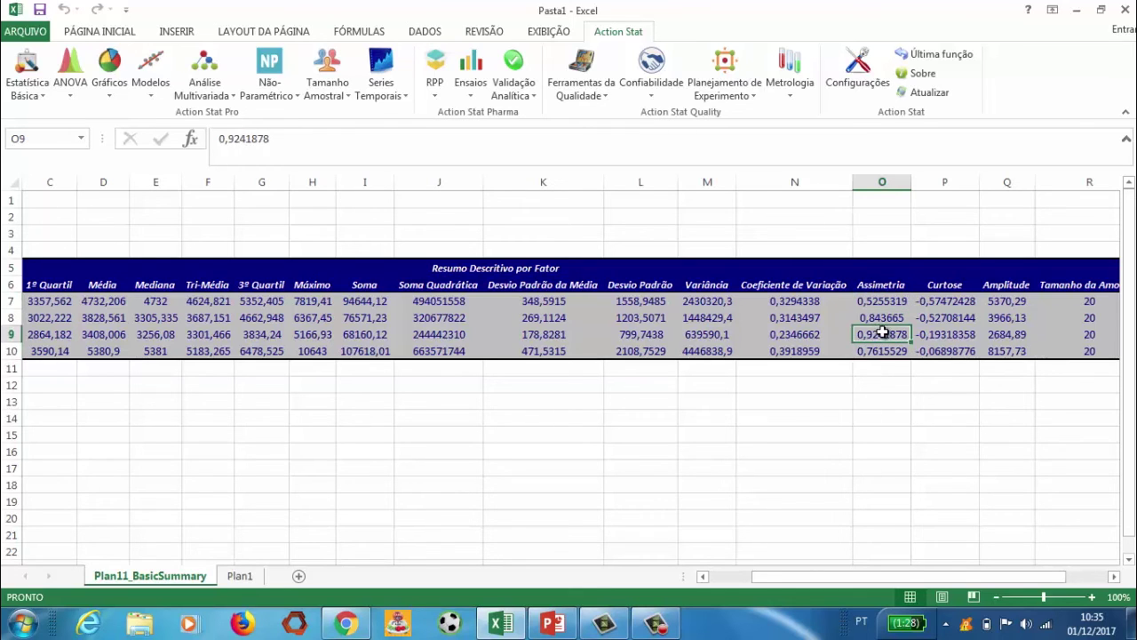
left_click(882, 318)
left_click(879, 302)
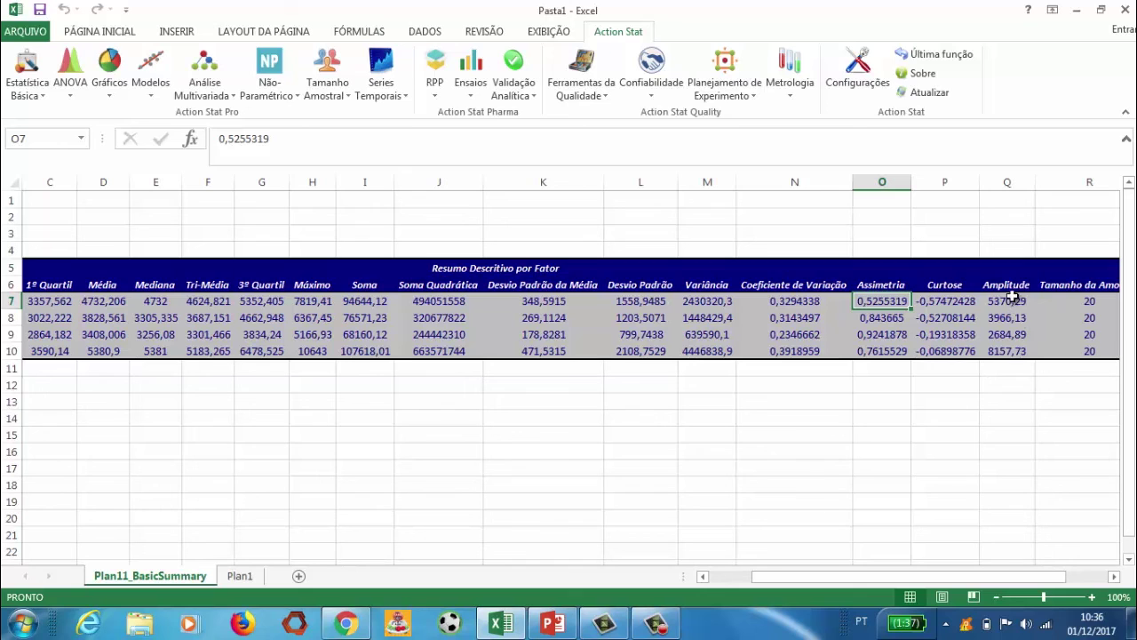
Step: Examine the summary table's last columns through Tamanho da Amostra, and return to its first columns
left_click(1114, 575)
left_click(1114, 575)
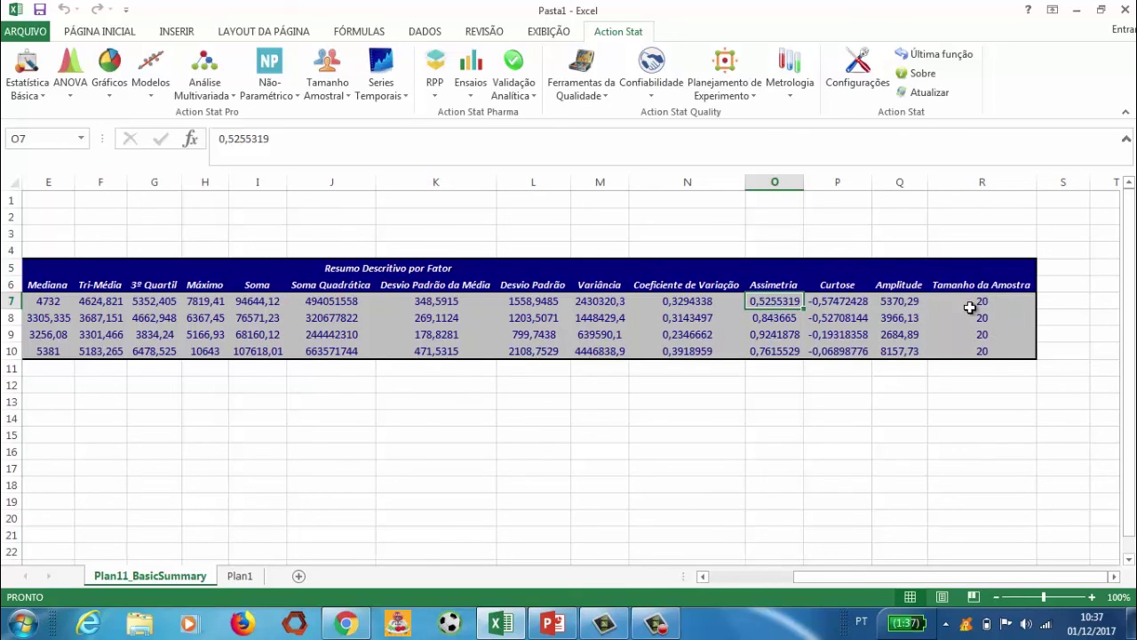
left_click_drag(1041, 576, 916, 576)
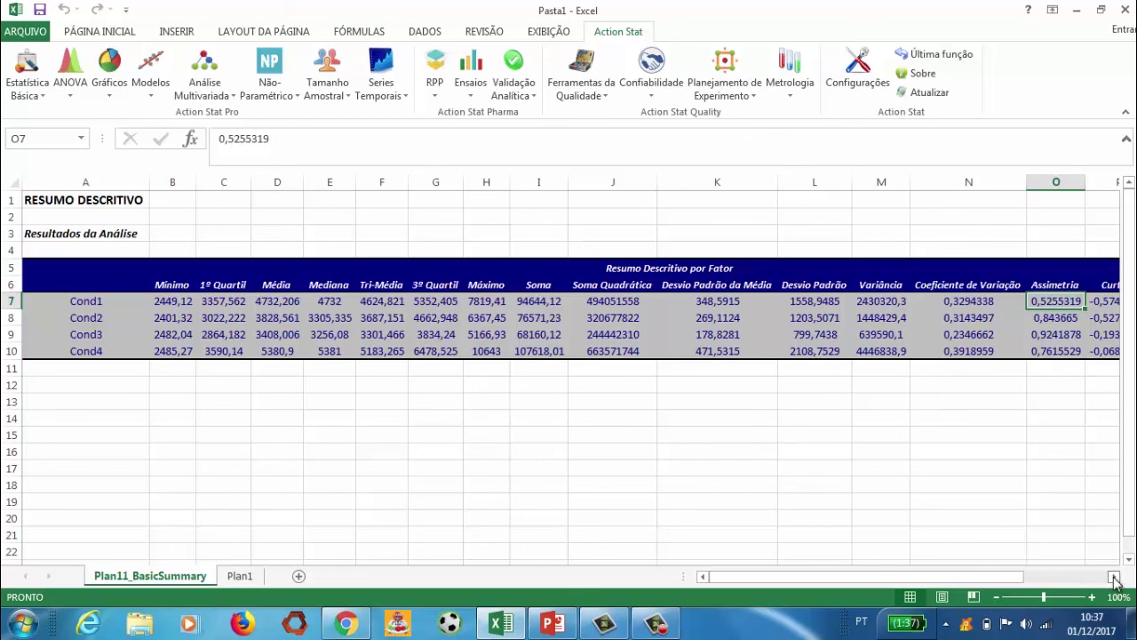
left_click_drag(1114, 578, 1114, 577)
left_click_drag(1016, 577, 823, 553)
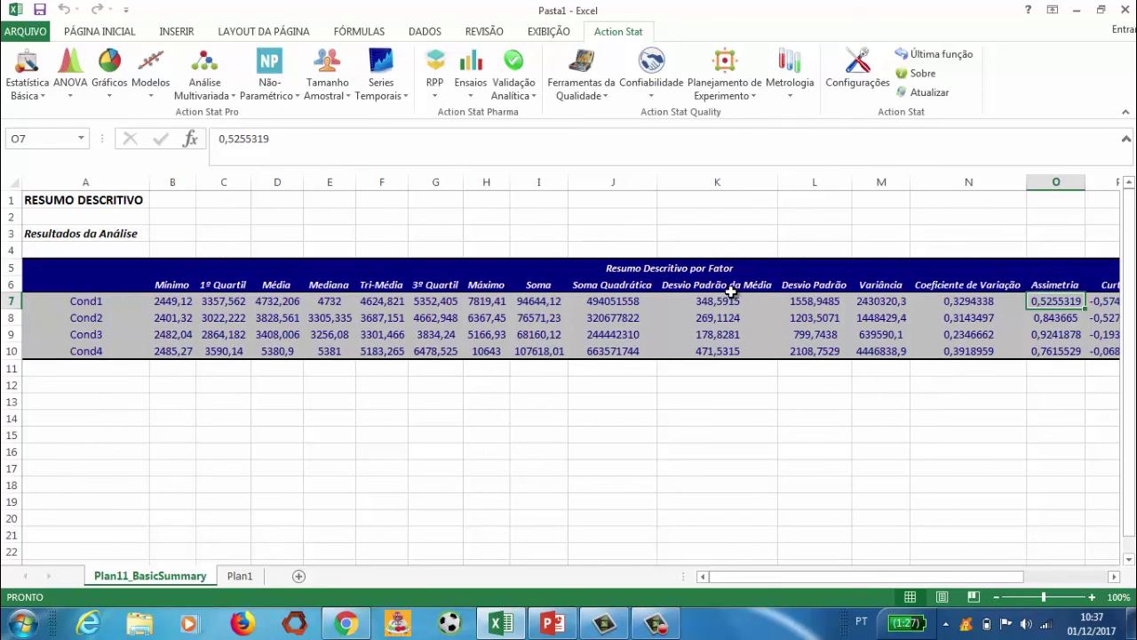